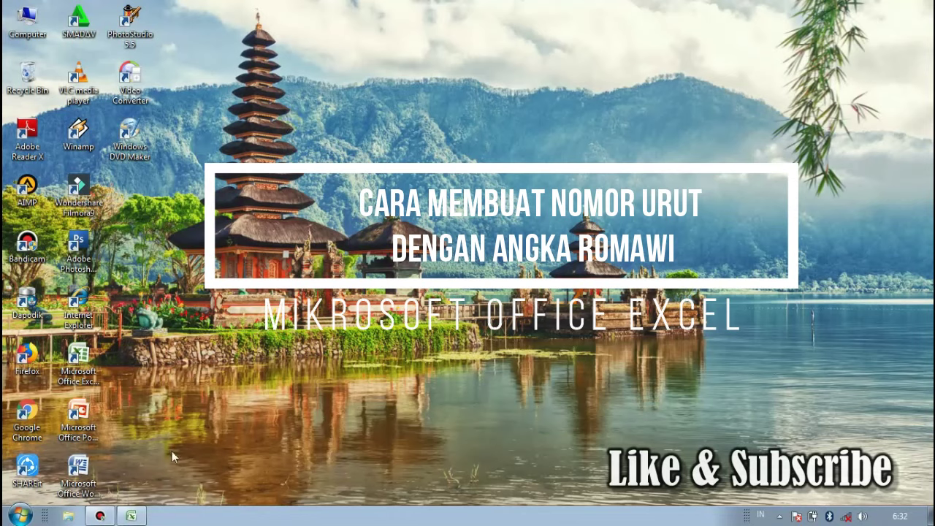
Bring the blank Book1 Excel workbook back on screen from the taskbar
click(131, 515)
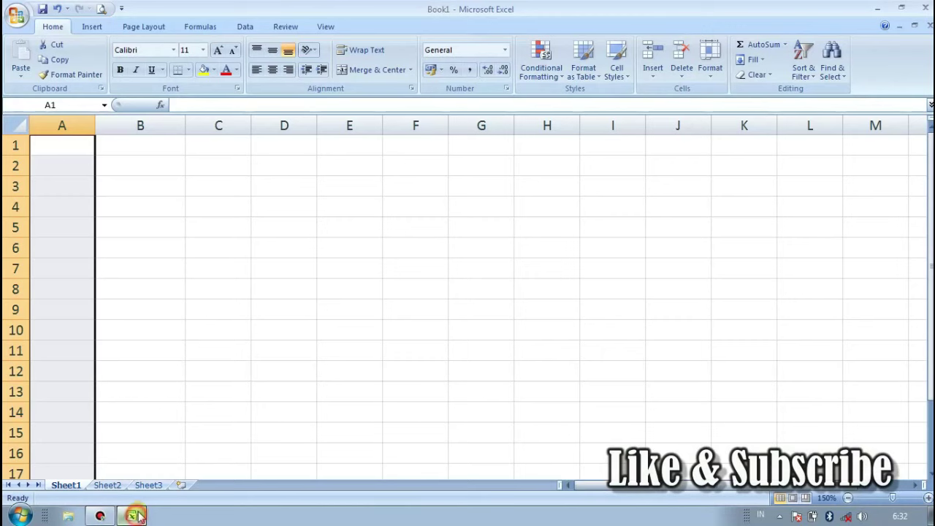
Fill B1:B15 with the numbers 1 to 15, centred horizontally and vertically
click(172, 146)
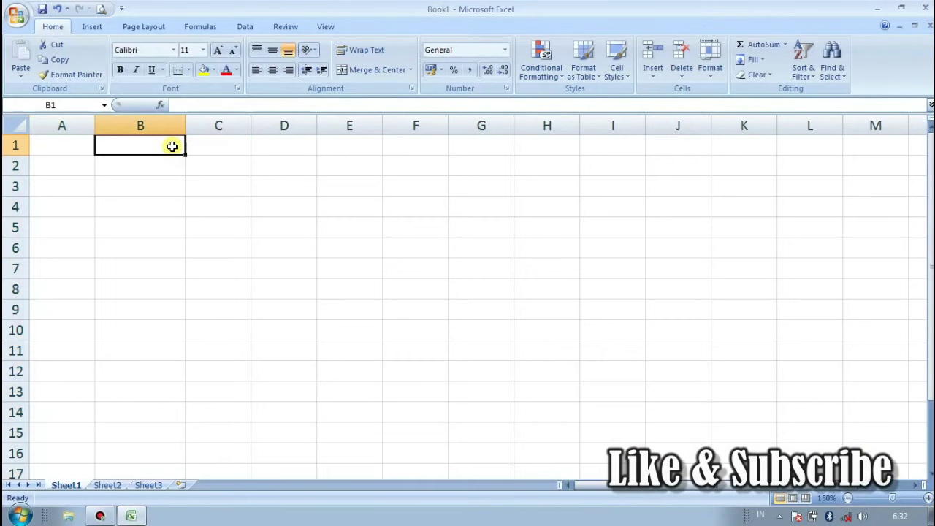
text(1)
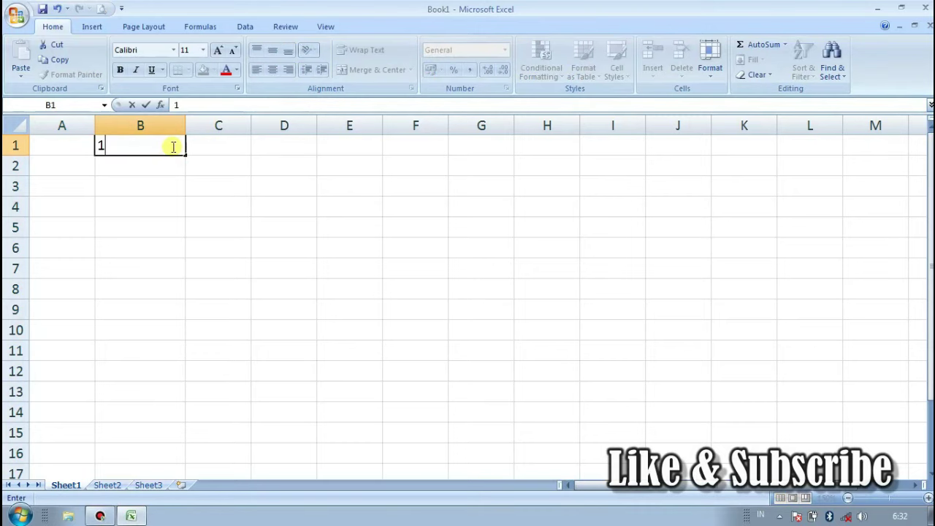
key(Return)
text(2)
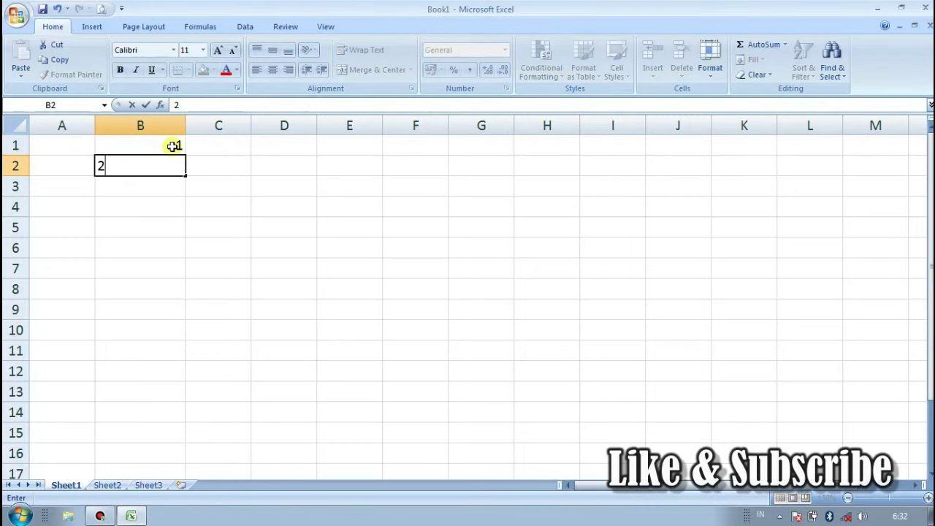
key(Return)
drag(174, 145, 182, 442)
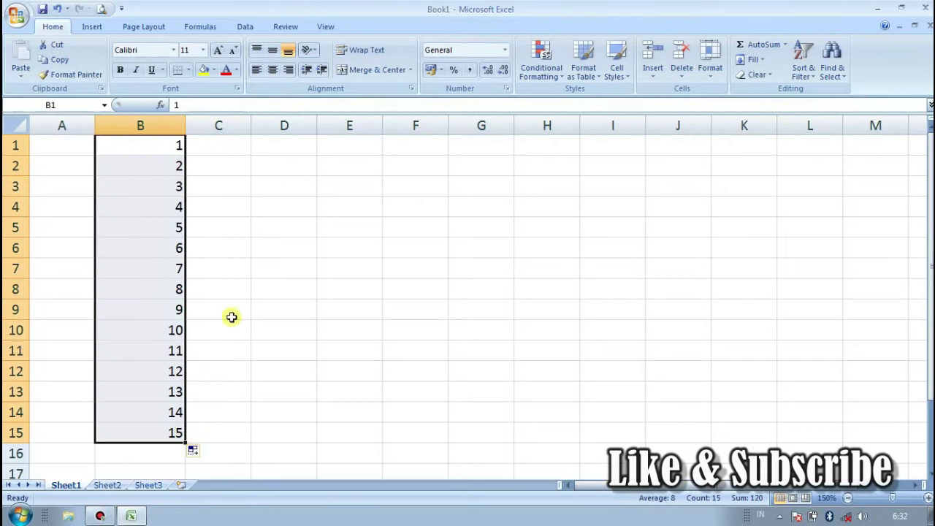
click(272, 69)
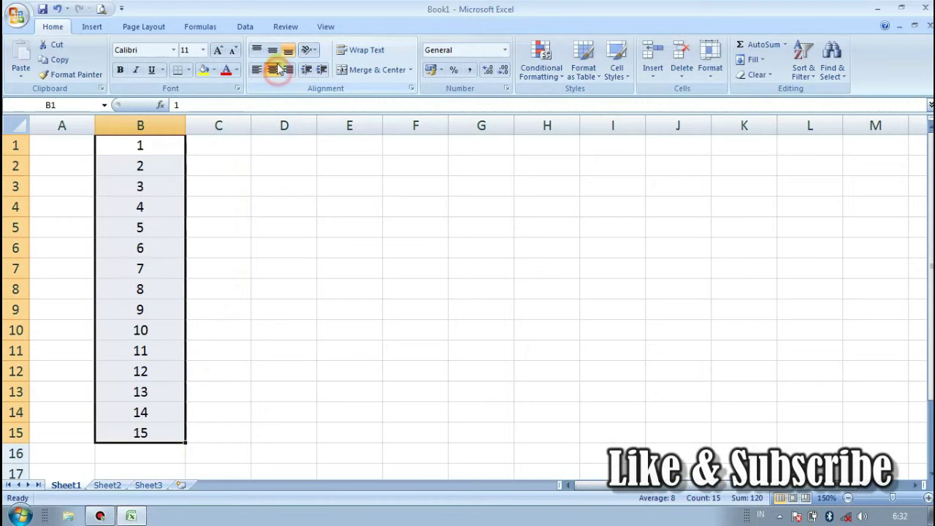
click(272, 50)
Enter =ROMAN(B1) in C1 and fill it down to C15, showing I through XV
click(239, 144)
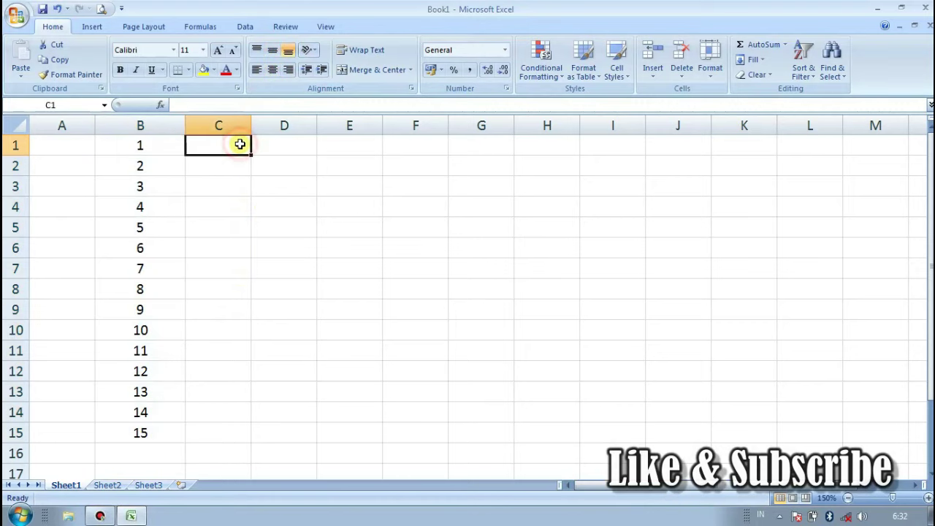
text(=R)
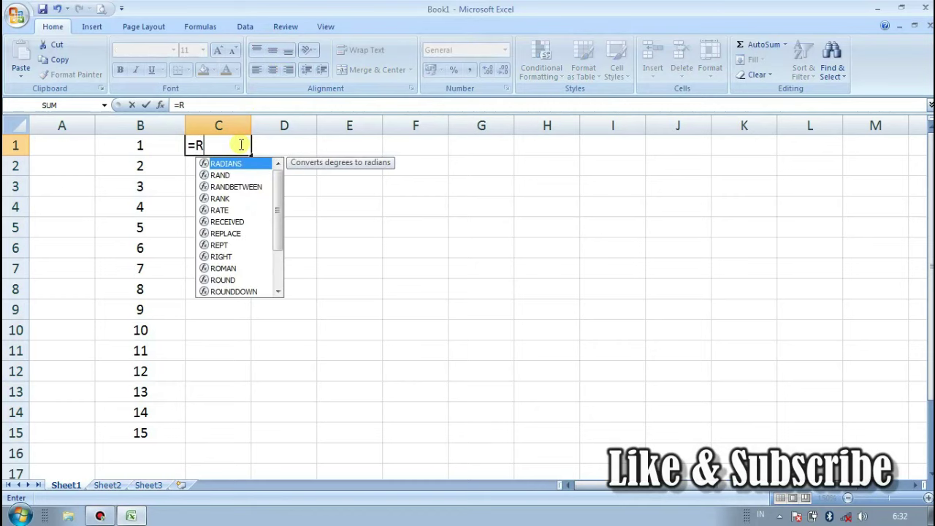
text(OMAN)
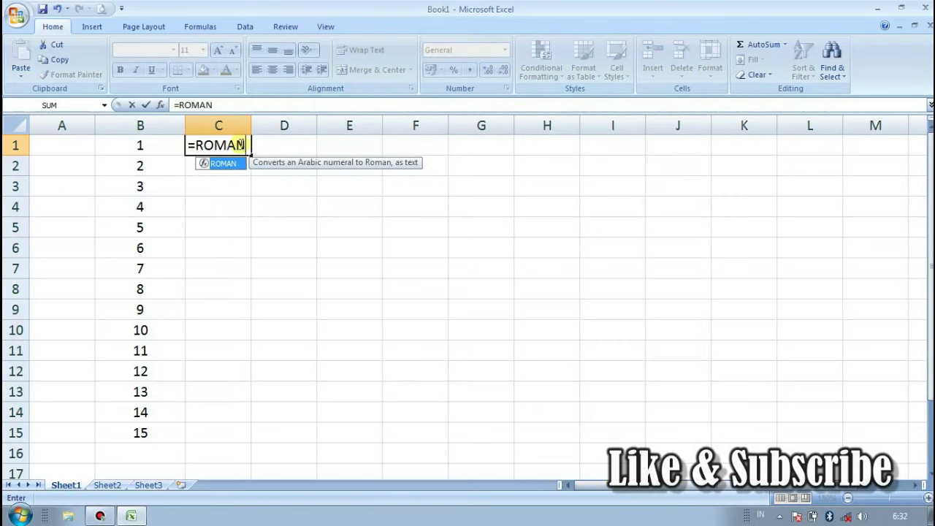
double_click(224, 164)
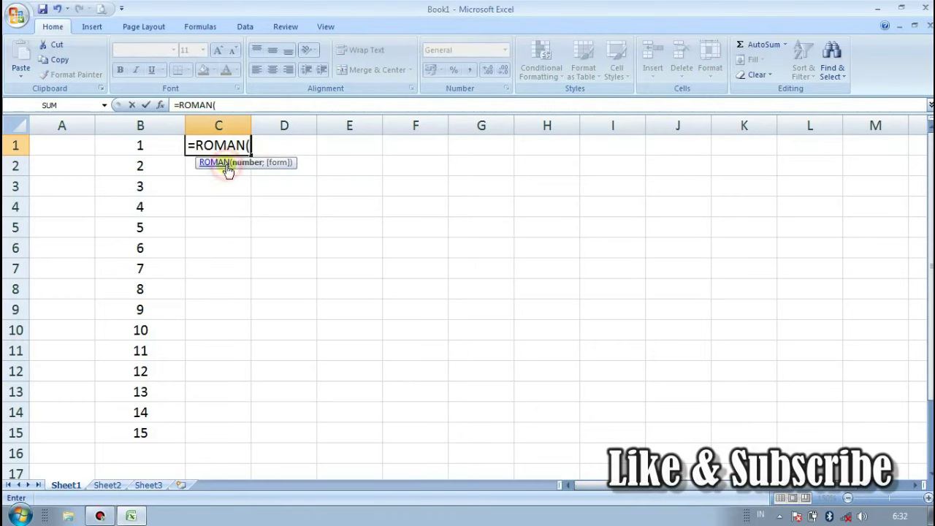
click(147, 145)
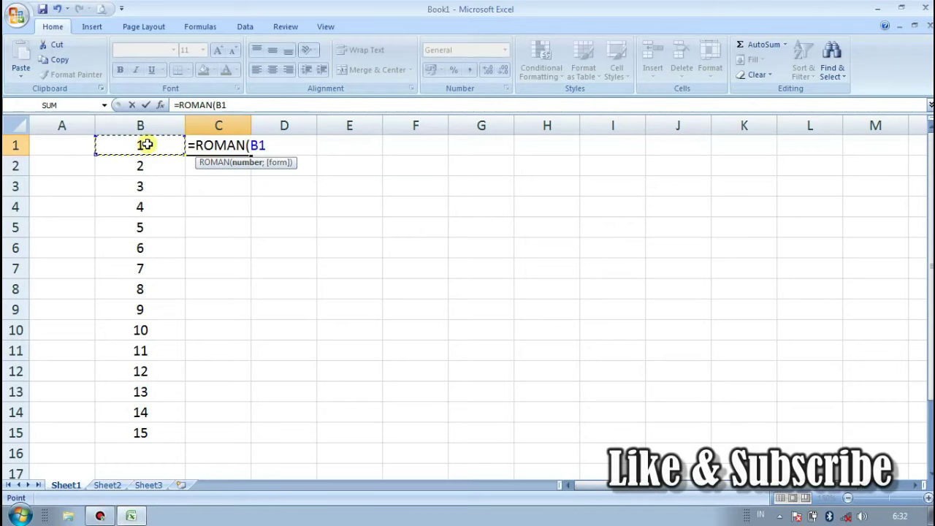
key(Return)
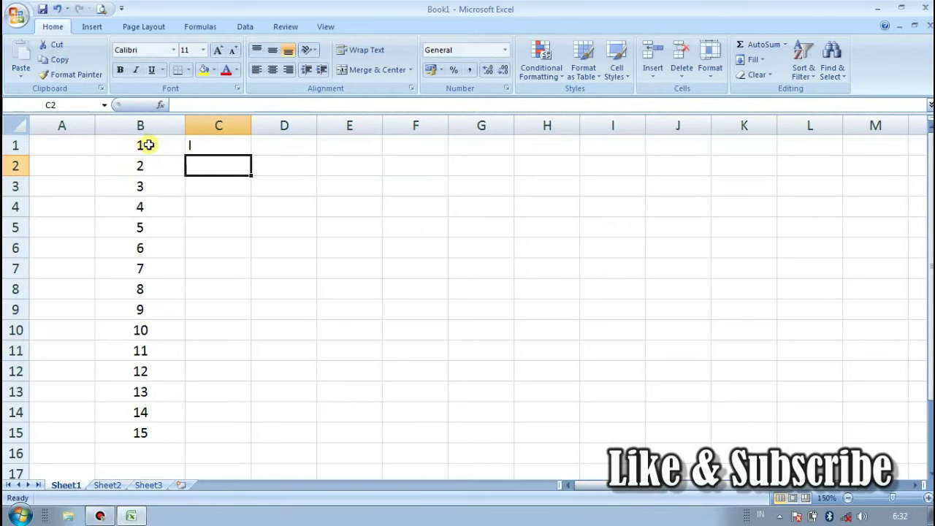
click(208, 145)
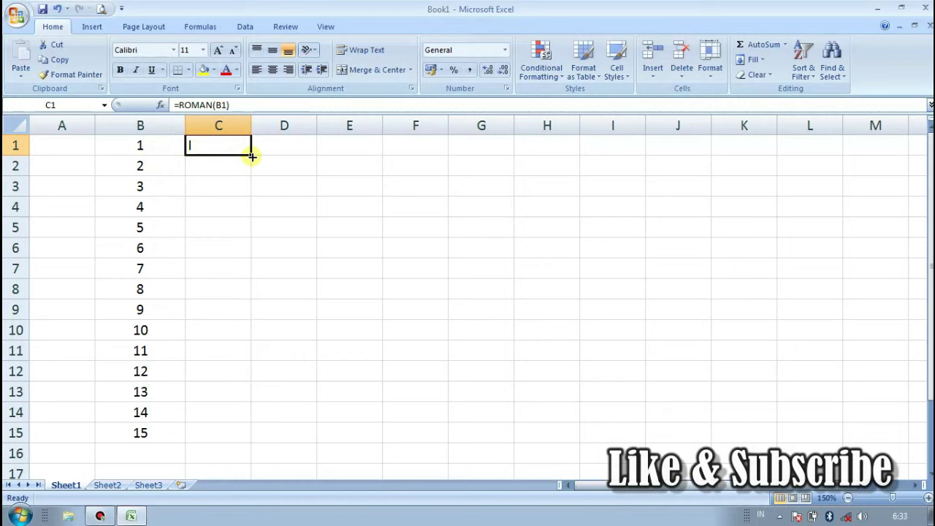
double_click(251, 156)
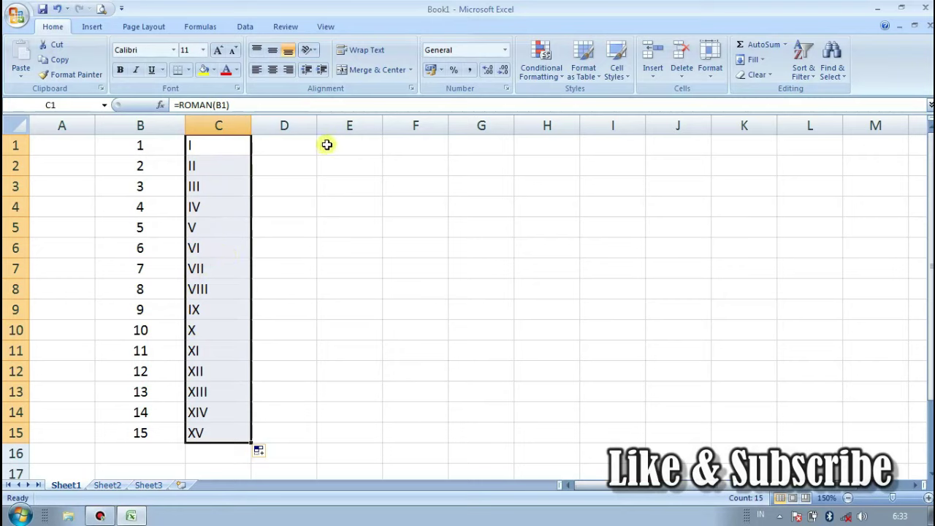
Enter 1 in cell E1 as the start of a number series
click(327, 145)
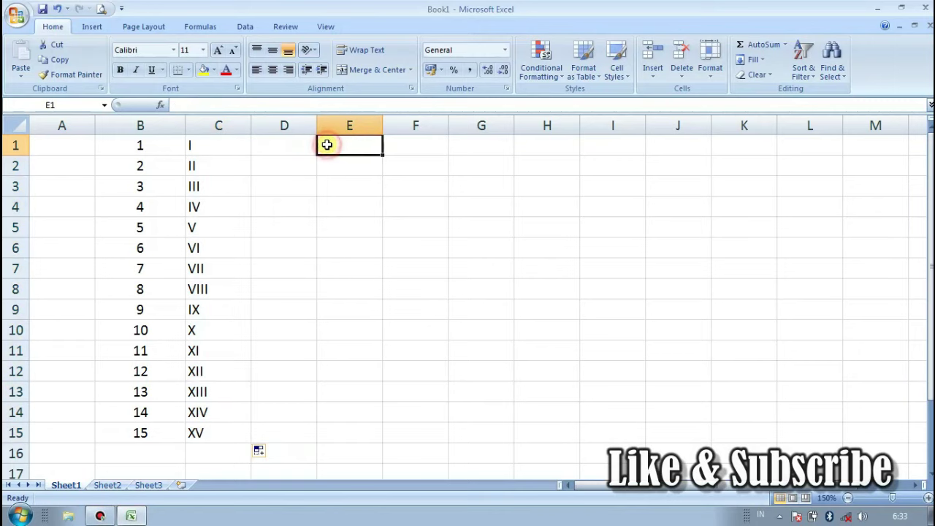
text(1)
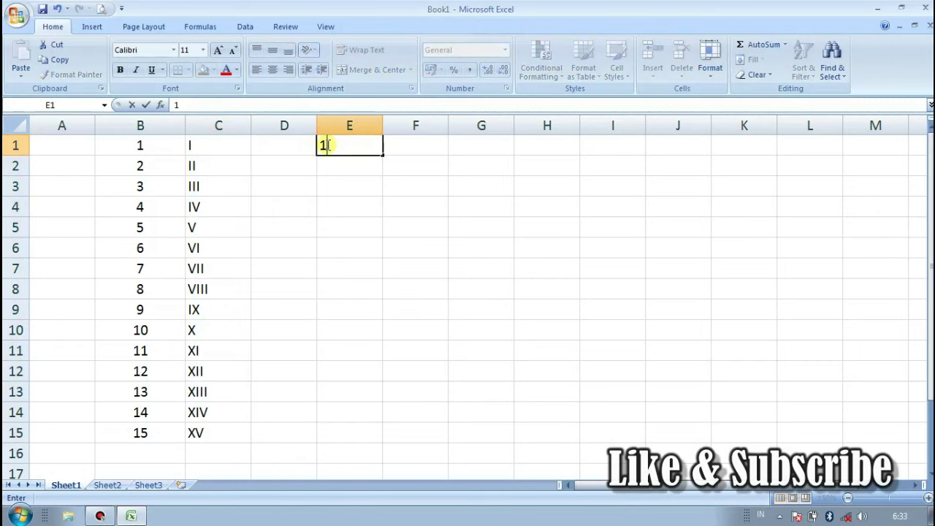
key(Return)
click(326, 145)
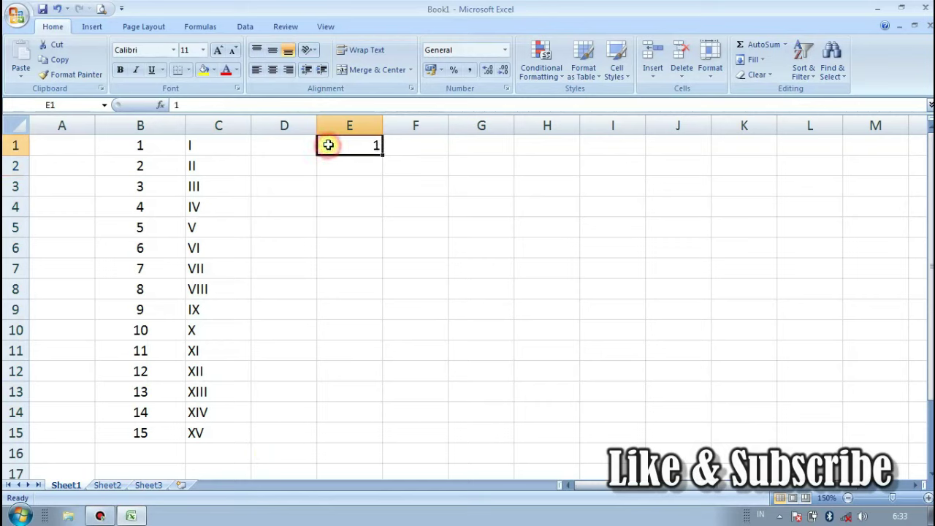
Fill column E with a linear series in columns, step 1, stopping at 100
click(757, 62)
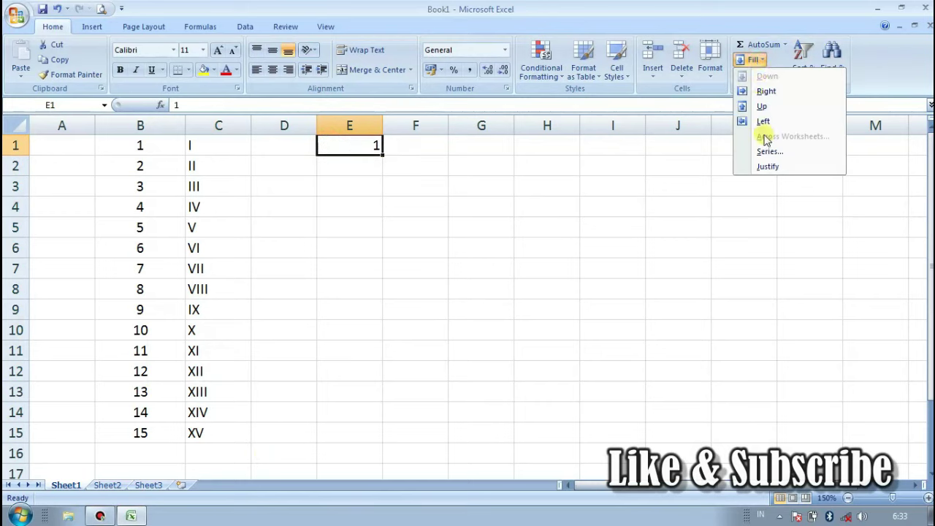
click(766, 152)
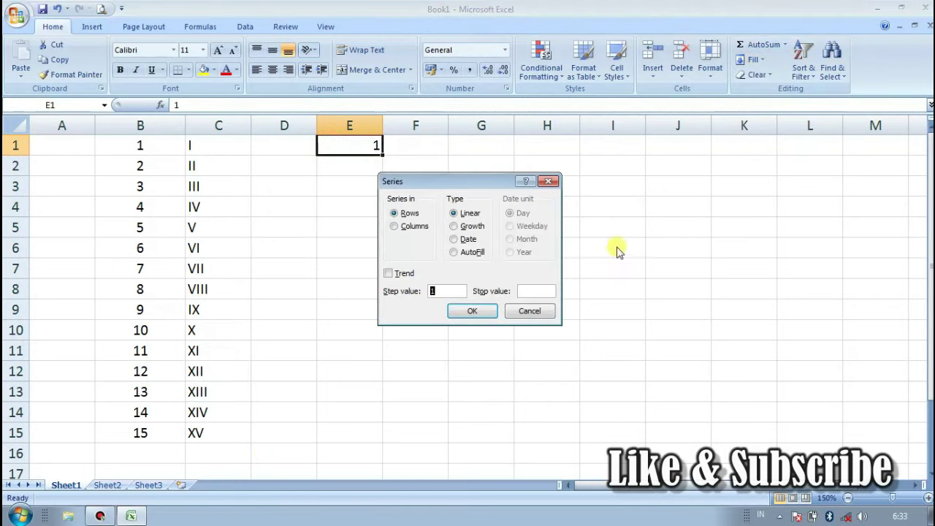
click(423, 228)
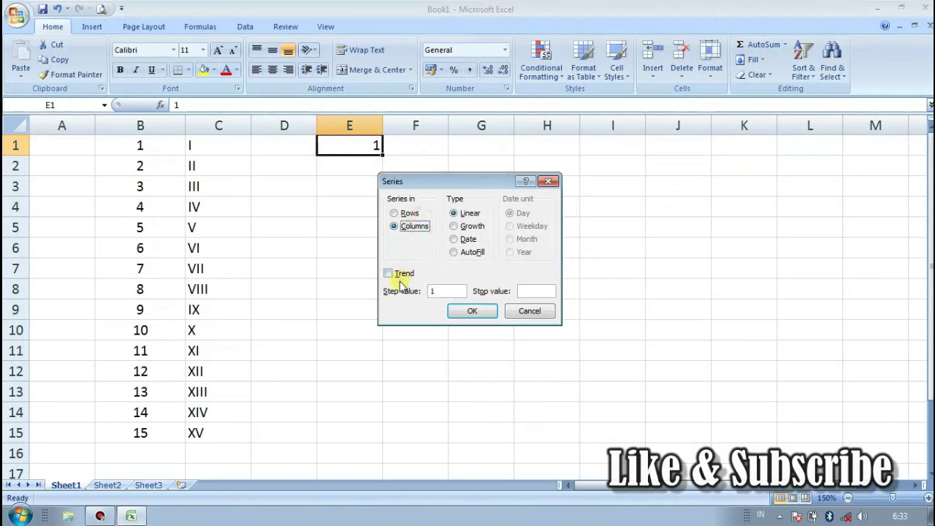
click(439, 287)
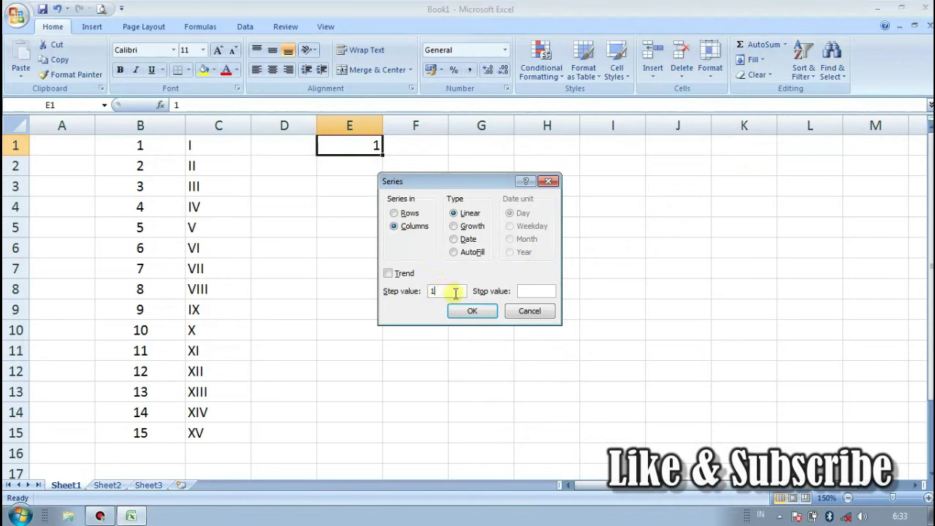
click(524, 292)
text(100)
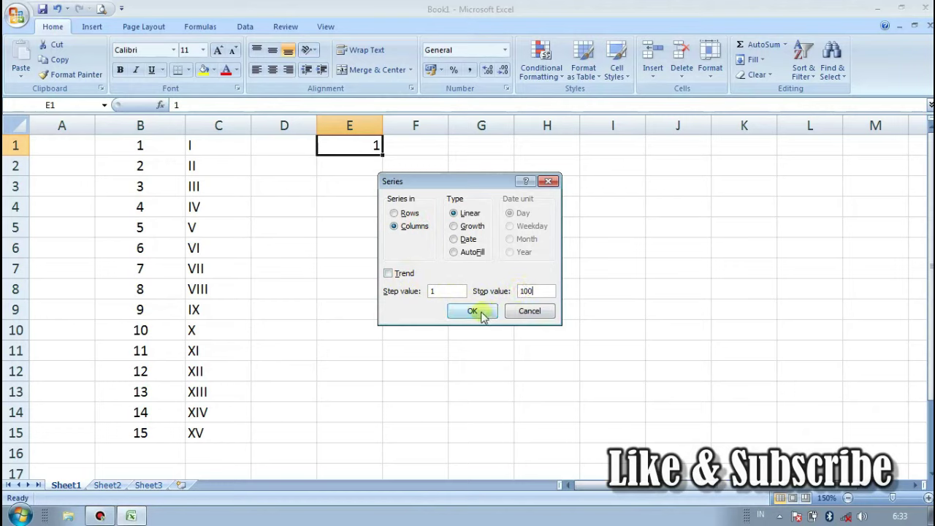
click(475, 312)
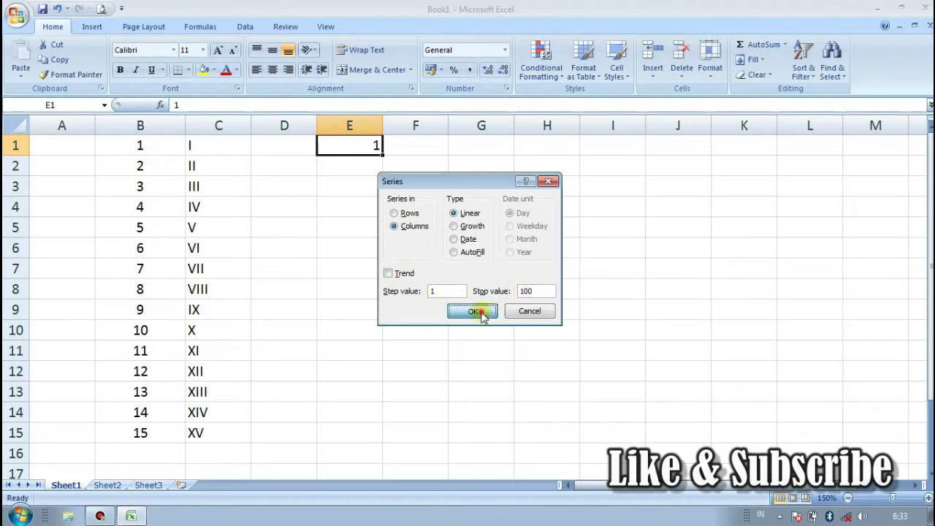
scroll(406, 271, down, 3)
scroll(406, 271, down, 8)
scroll(406, 271, down, 9)
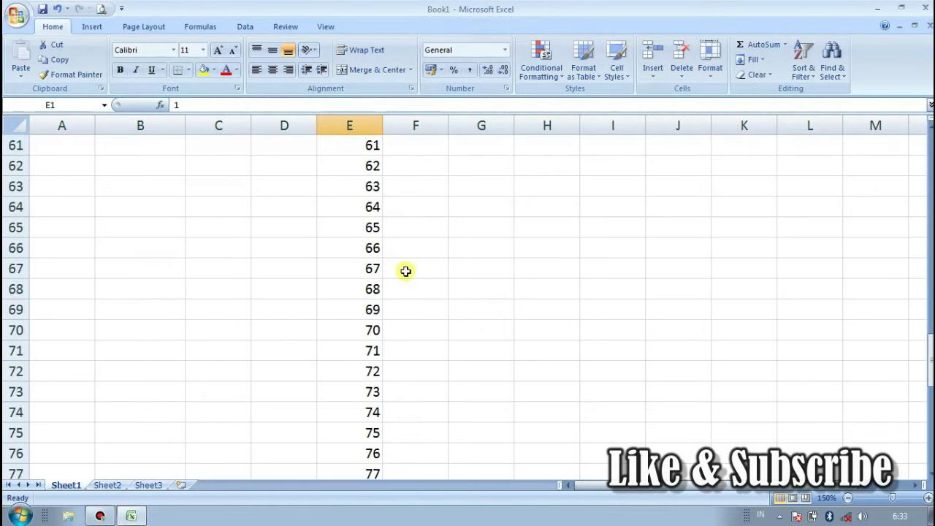
scroll(406, 271, down, 4)
scroll(405, 271, down, 5)
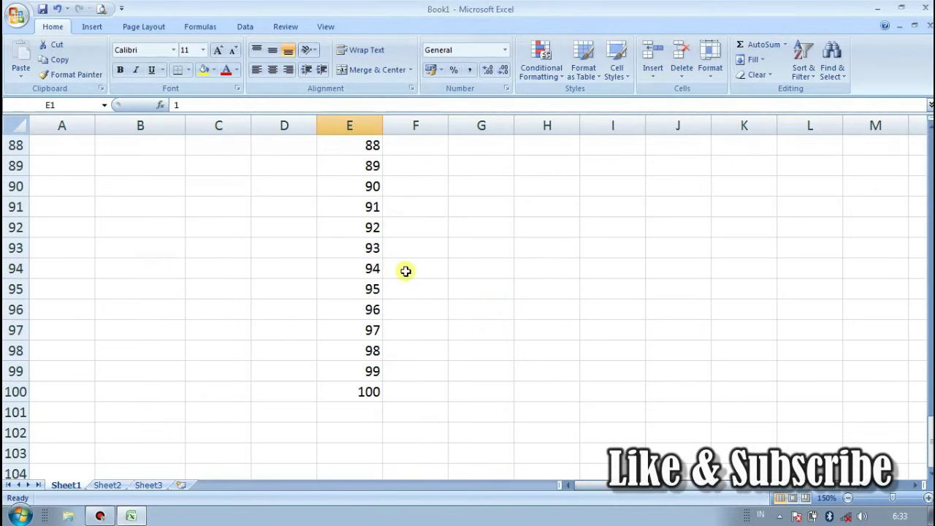
scroll(406, 272, up, 8)
scroll(406, 271, up, 10)
scroll(406, 271, up, 10)
Enter =ROMAN(E1) in F1 so it shows the Roman numeral I
scroll(405, 271, up, 1)
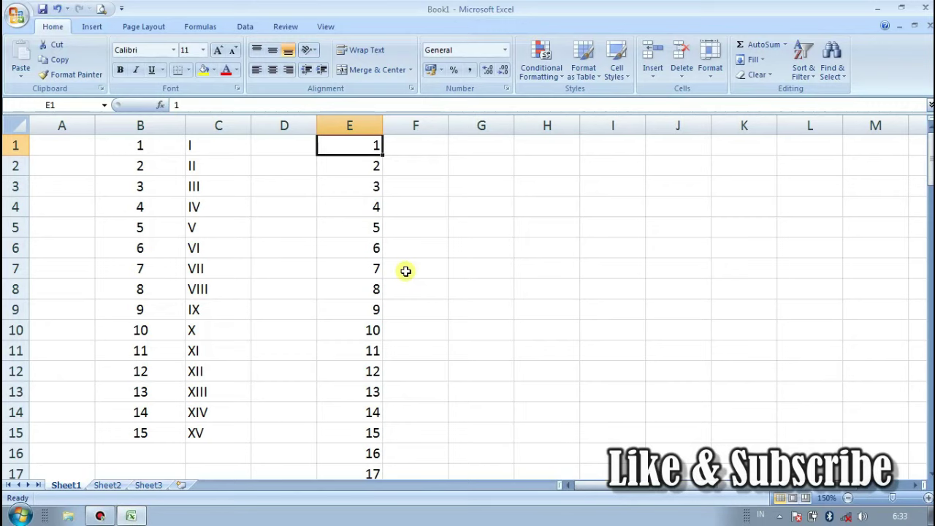
click(410, 145)
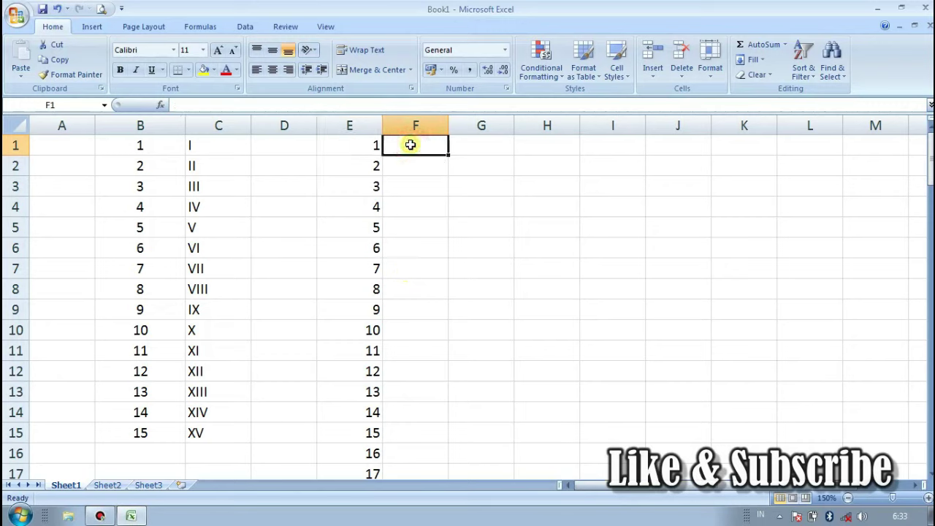
text(=)
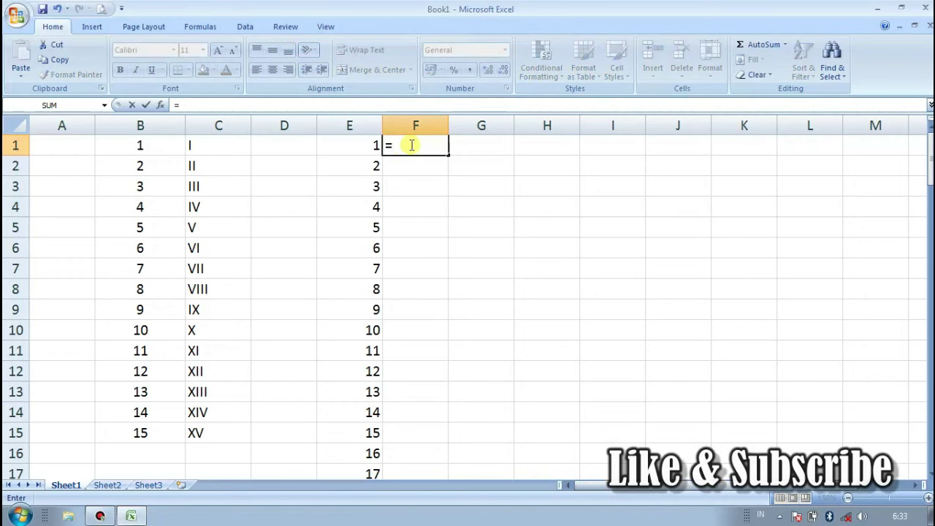
text(ROA)
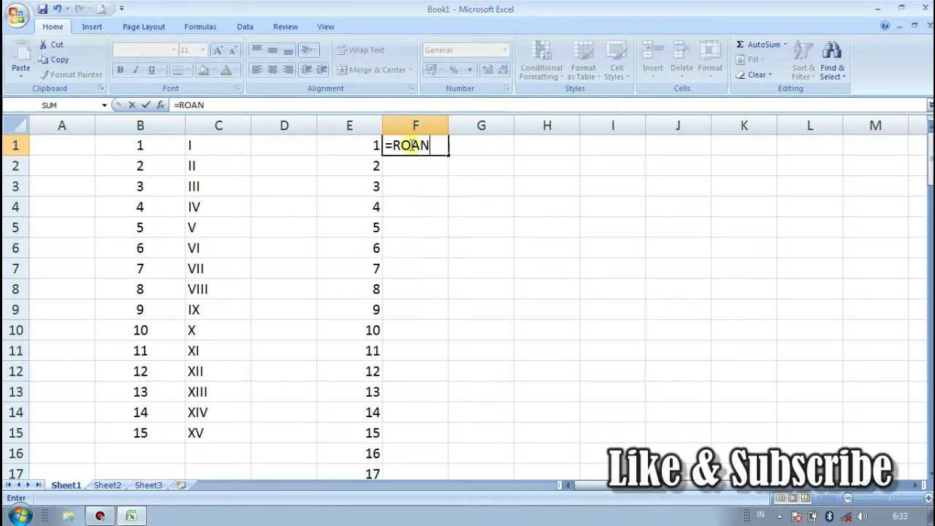
key(BackSpace)
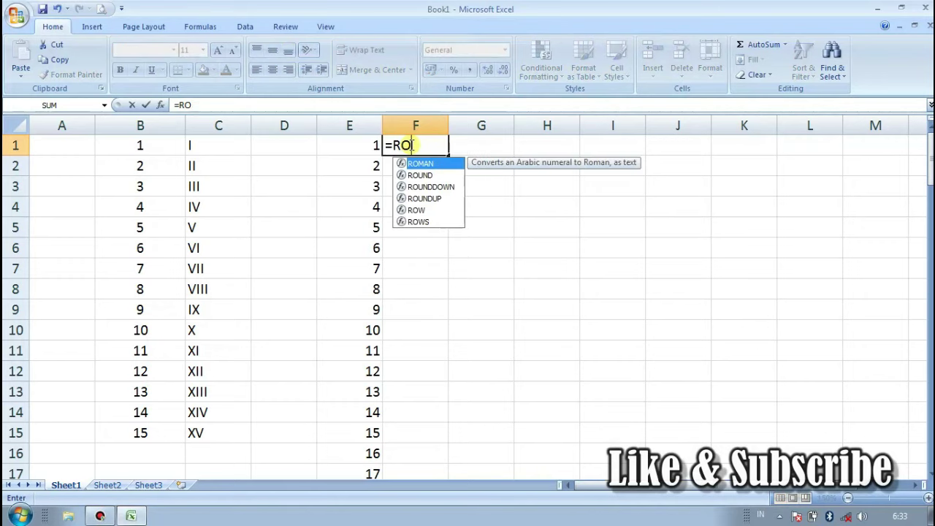
text(M)
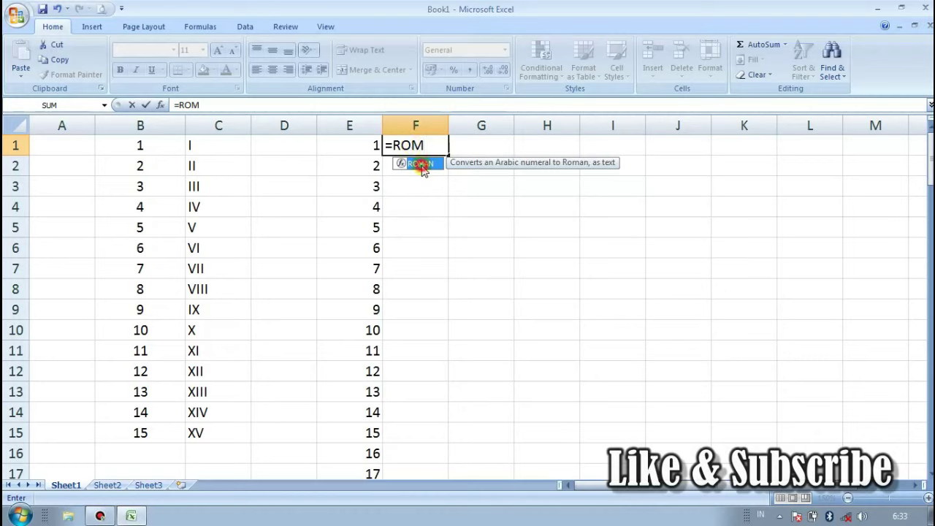
double_click(421, 163)
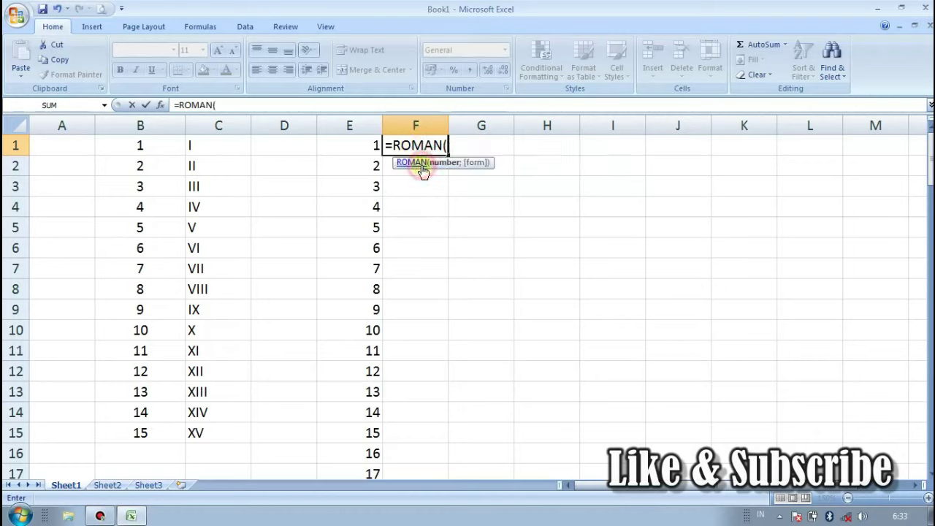
click(371, 150)
key(Return)
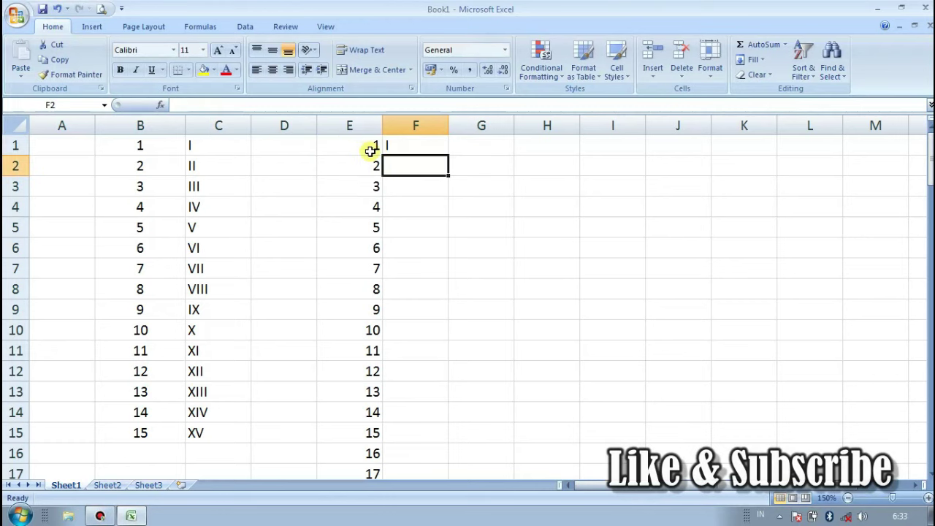
click(388, 145)
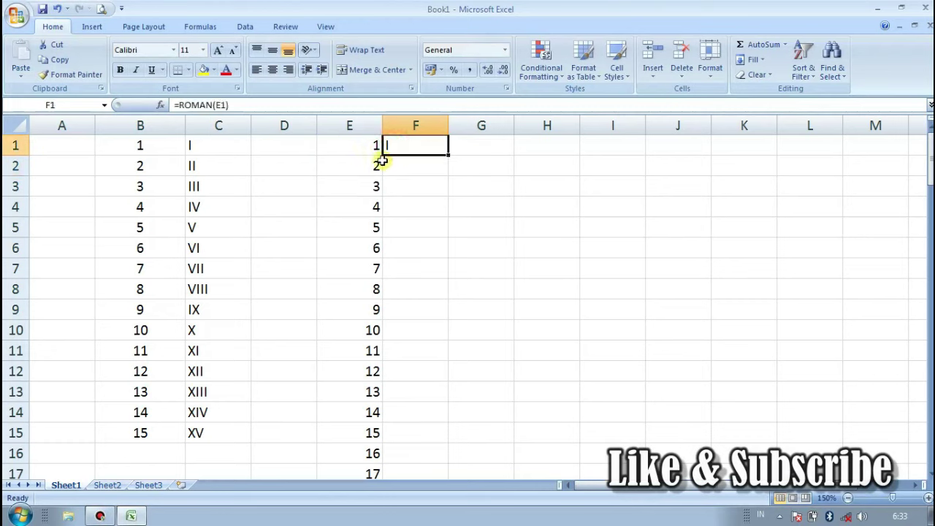
Centre F1 and fill its ROMAN formula down alongside the 1–100 series in column E
click(273, 69)
click(273, 50)
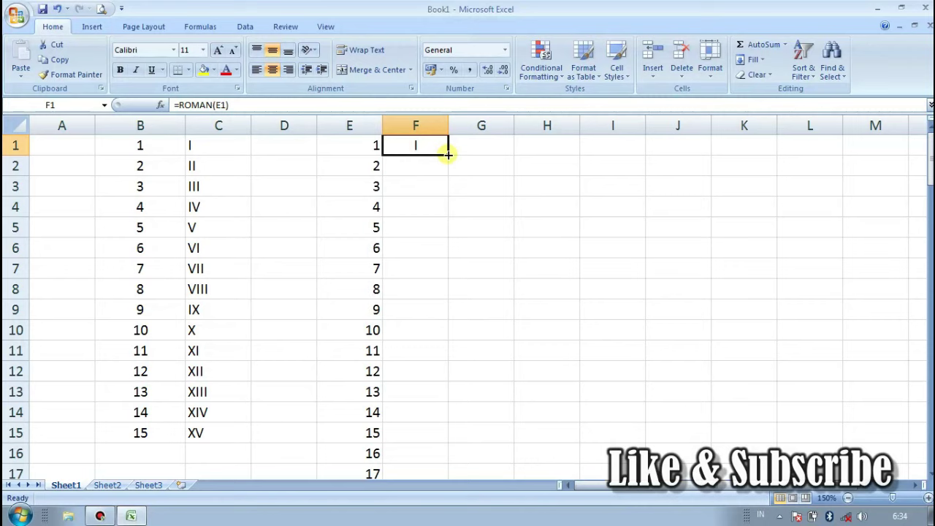
double_click(448, 154)
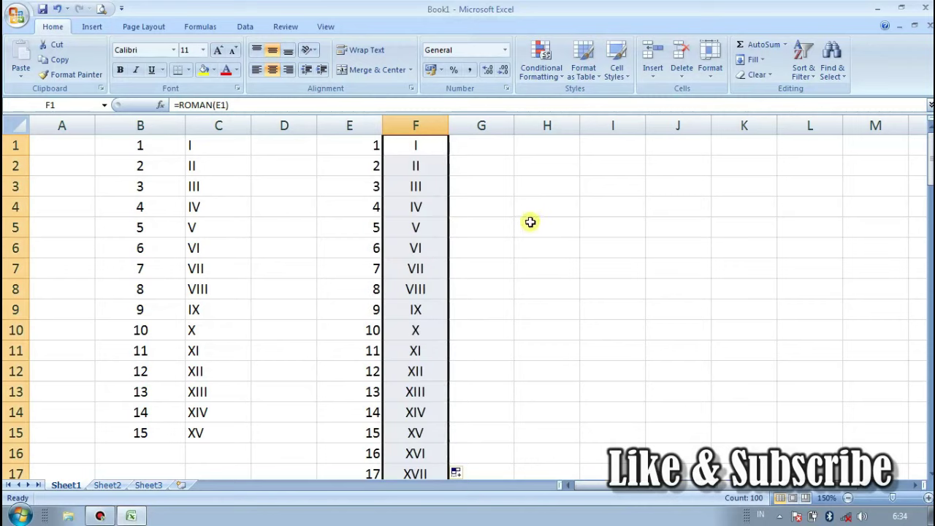
scroll(499, 224, down, 5)
scroll(499, 225, down, 3)
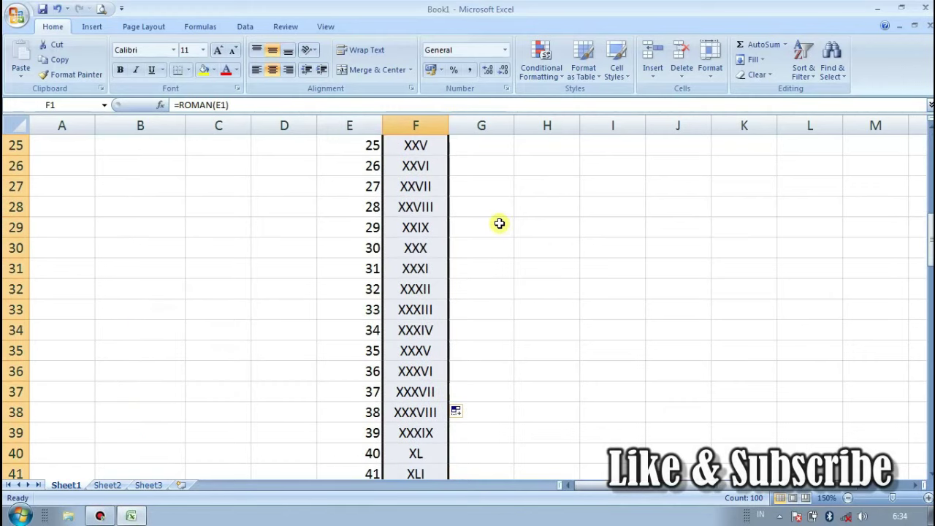
scroll(499, 224, down, 2)
scroll(499, 224, down, 2)
scroll(499, 224, down, 3)
scroll(490, 225, down, 6)
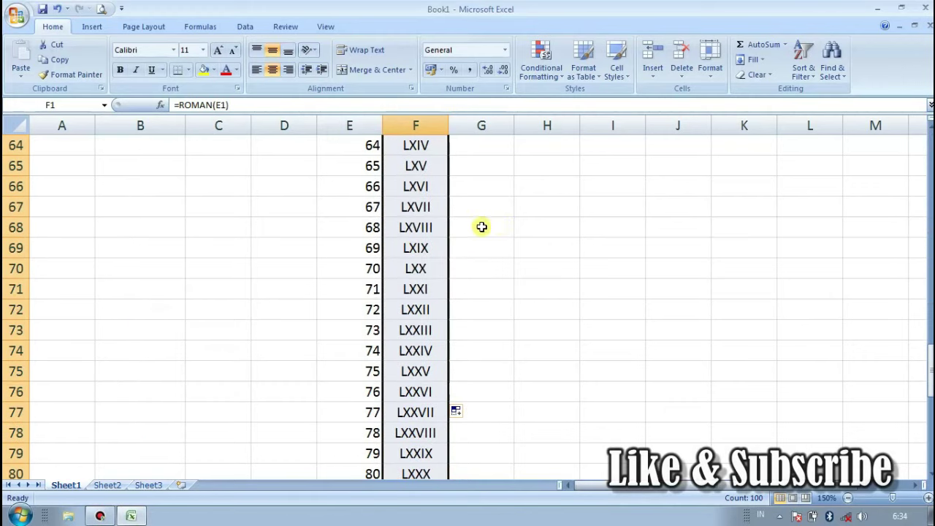
scroll(468, 242, down, 3)
scroll(454, 267, down, 8)
scroll(409, 234, up, 11)
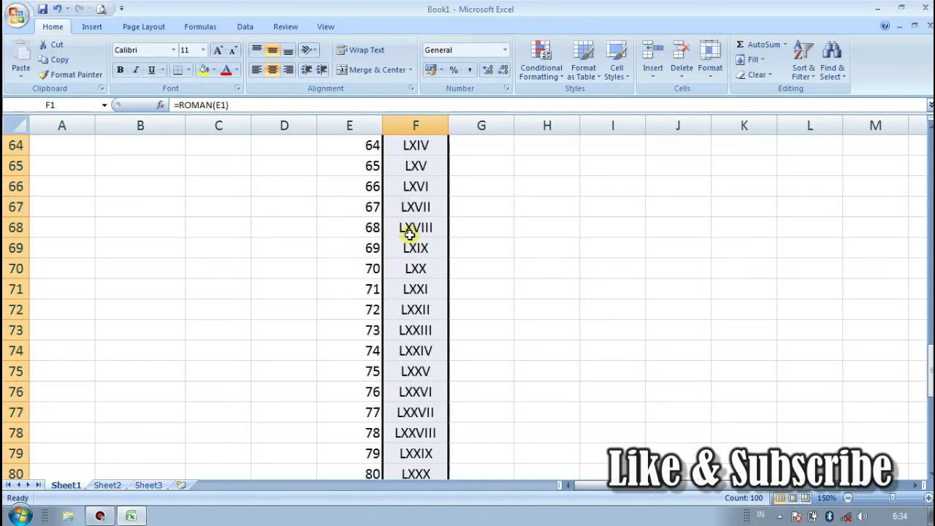
scroll(409, 234, up, 11)
scroll(410, 233, up, 9)
scroll(410, 234, up, 1)
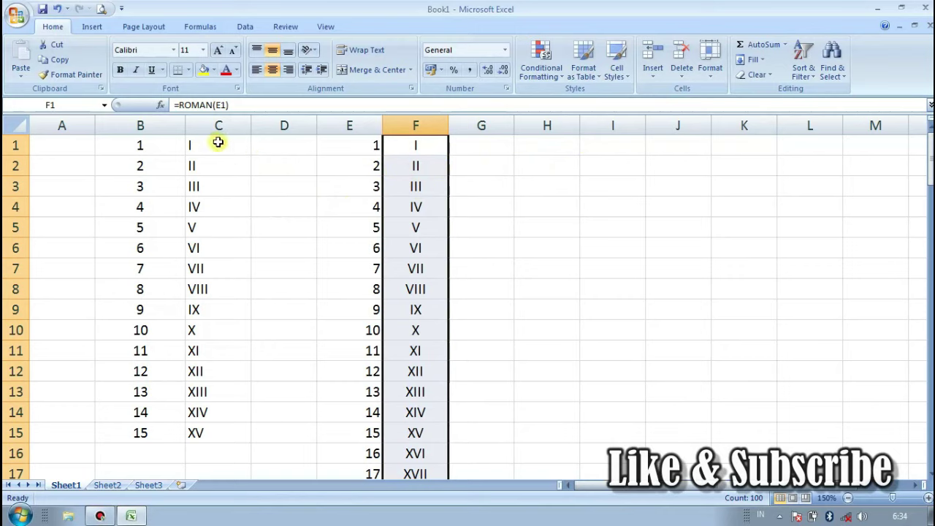
Copy C1:C15 and paste the Roman numerals I–XV into column A as values only
drag(217, 142, 218, 433)
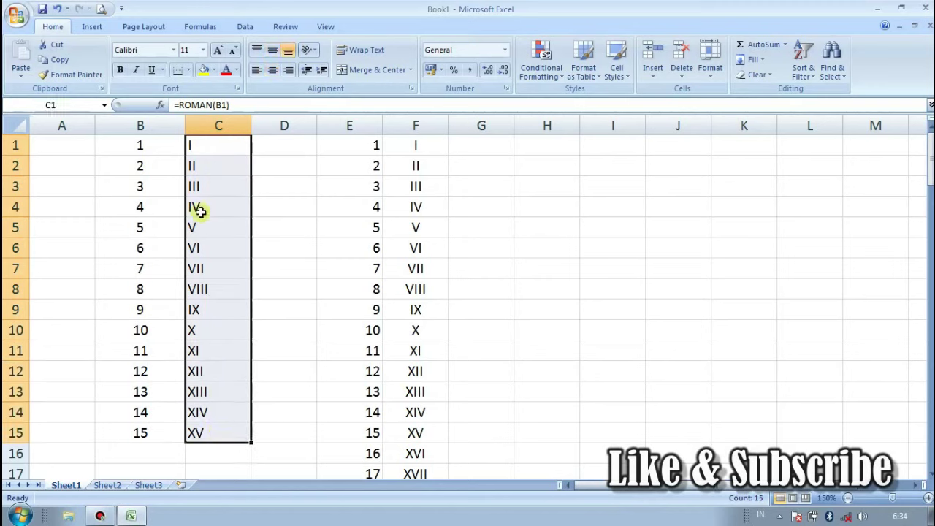
click(59, 60)
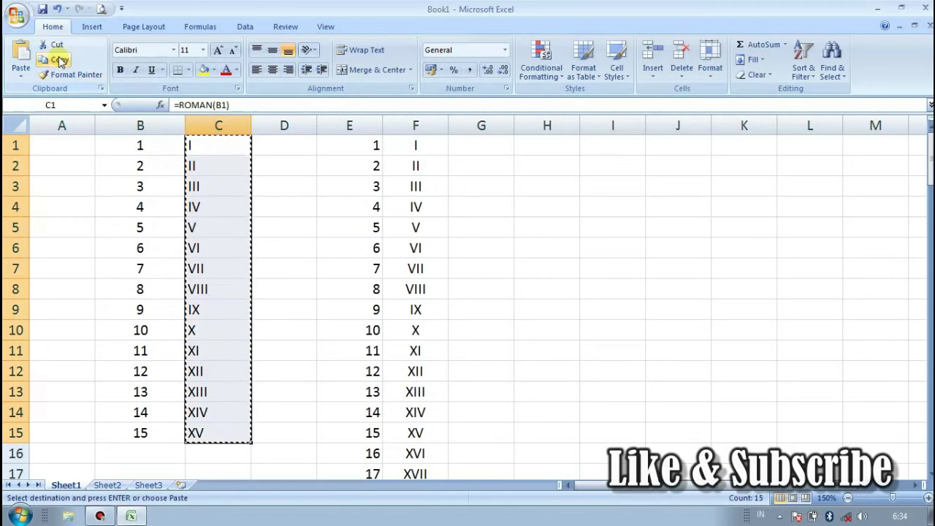
click(20, 74)
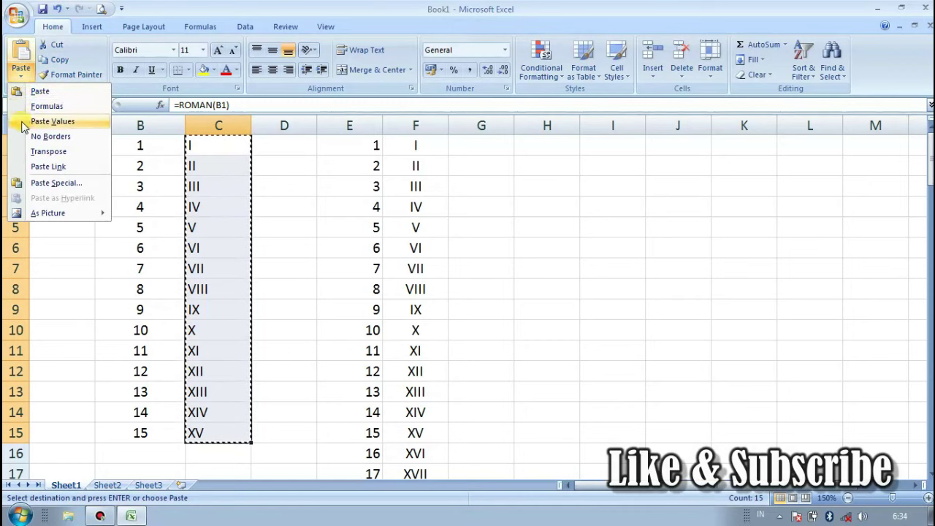
click(22, 126)
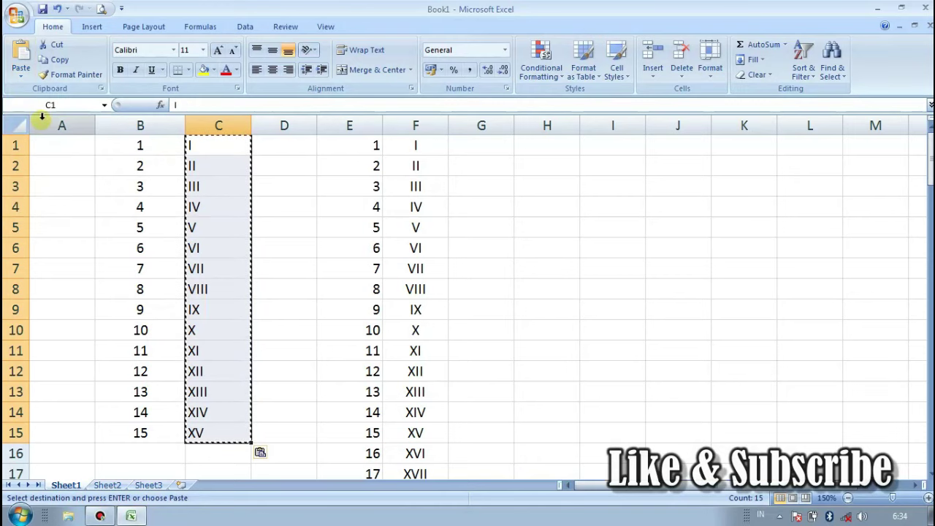
click(61, 143)
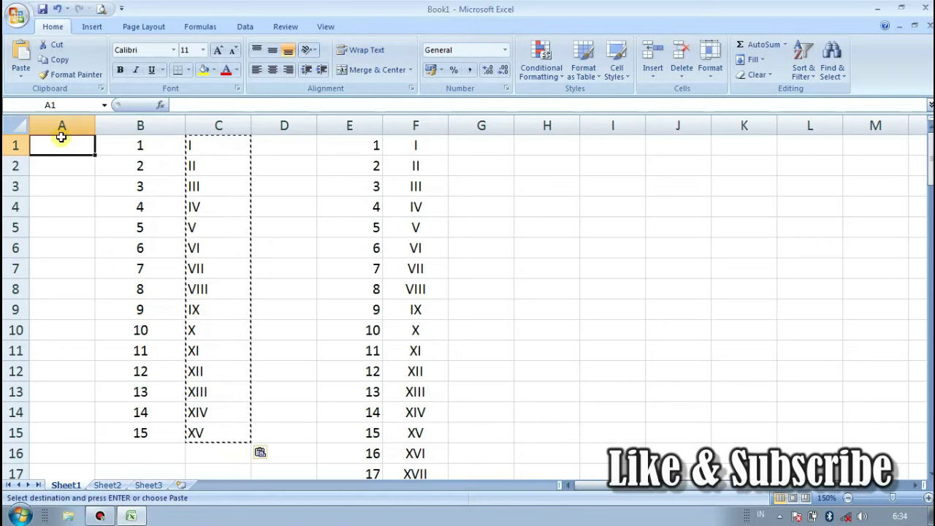
key(ctrl+v)
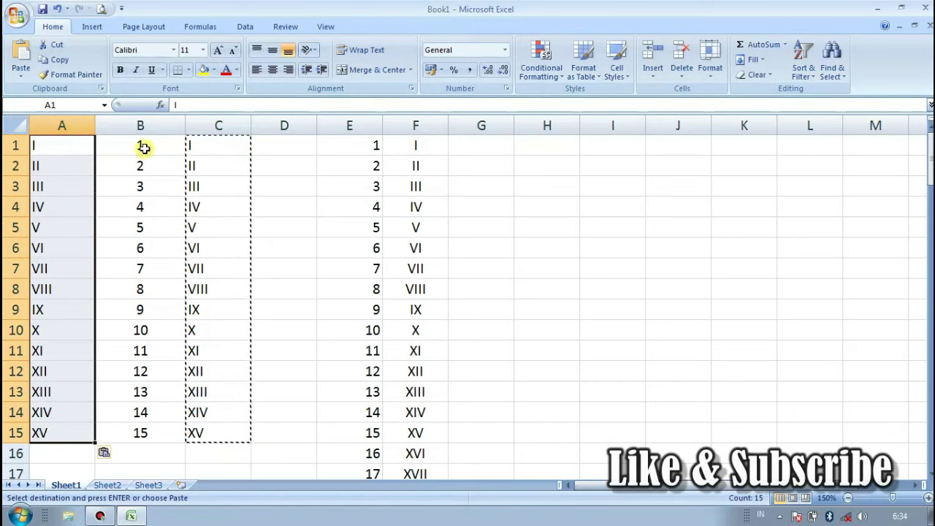
Delete helper columns B through F, leaving only column A's Roman numerals
click(426, 117)
drag(426, 117, 157, 117)
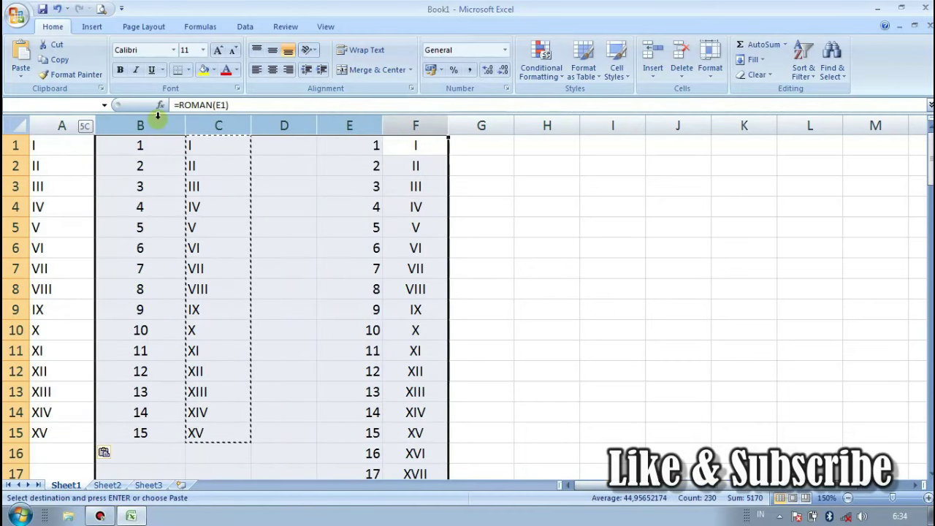
right_click(156, 116)
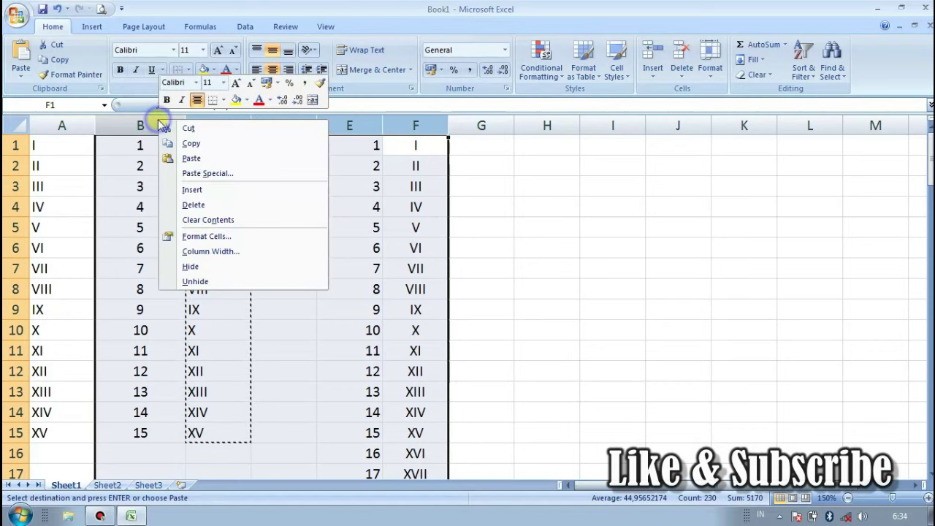
click(184, 203)
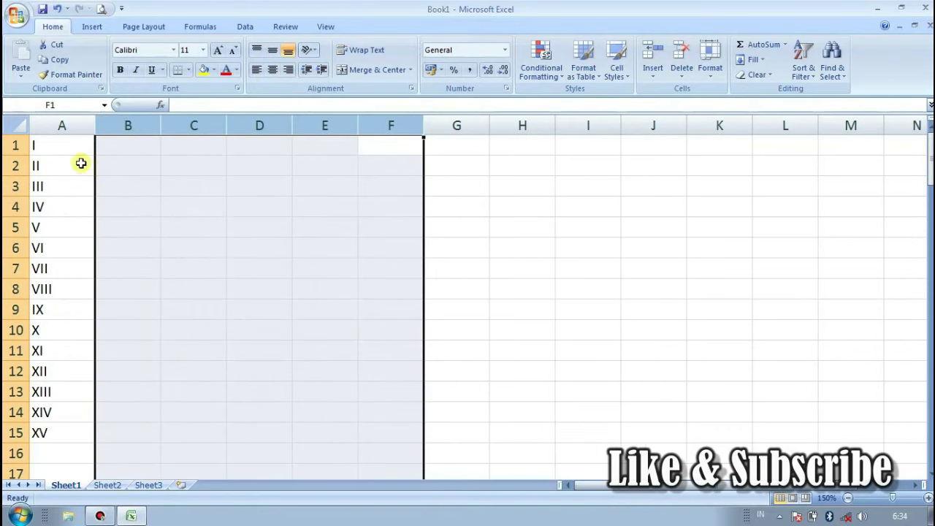
click(53, 147)
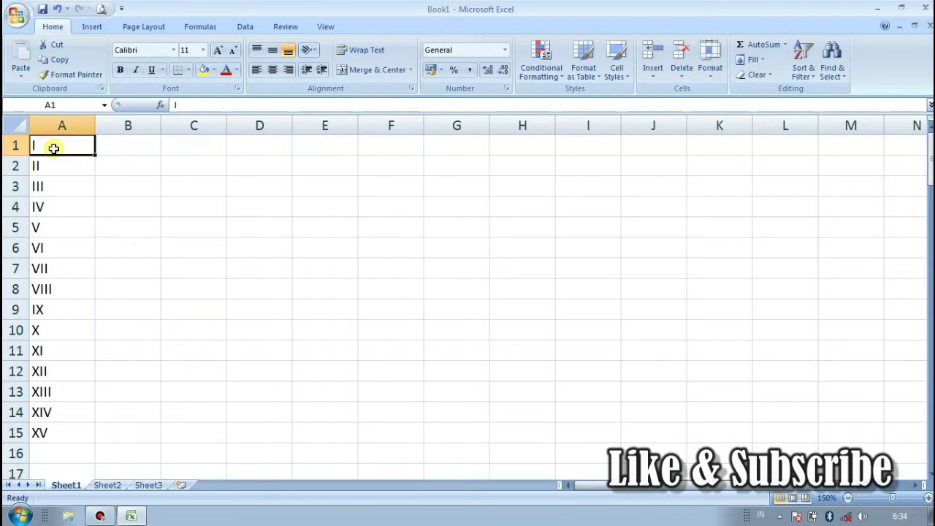